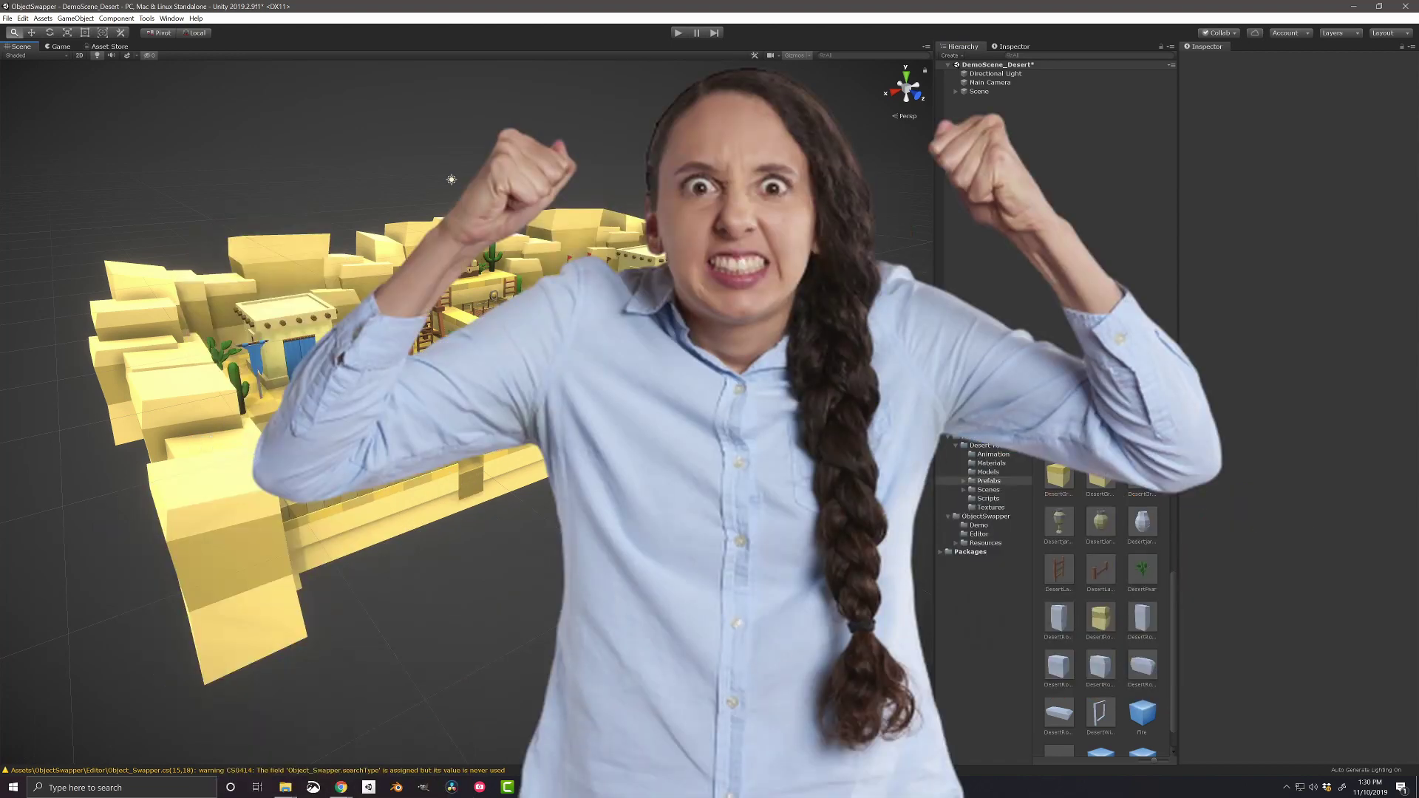
# Step: Dock the Tools > Object Swapper panel beside the Hierarchy/Inspector tabs and focus its Name to Search field
pyautogui.press('w')
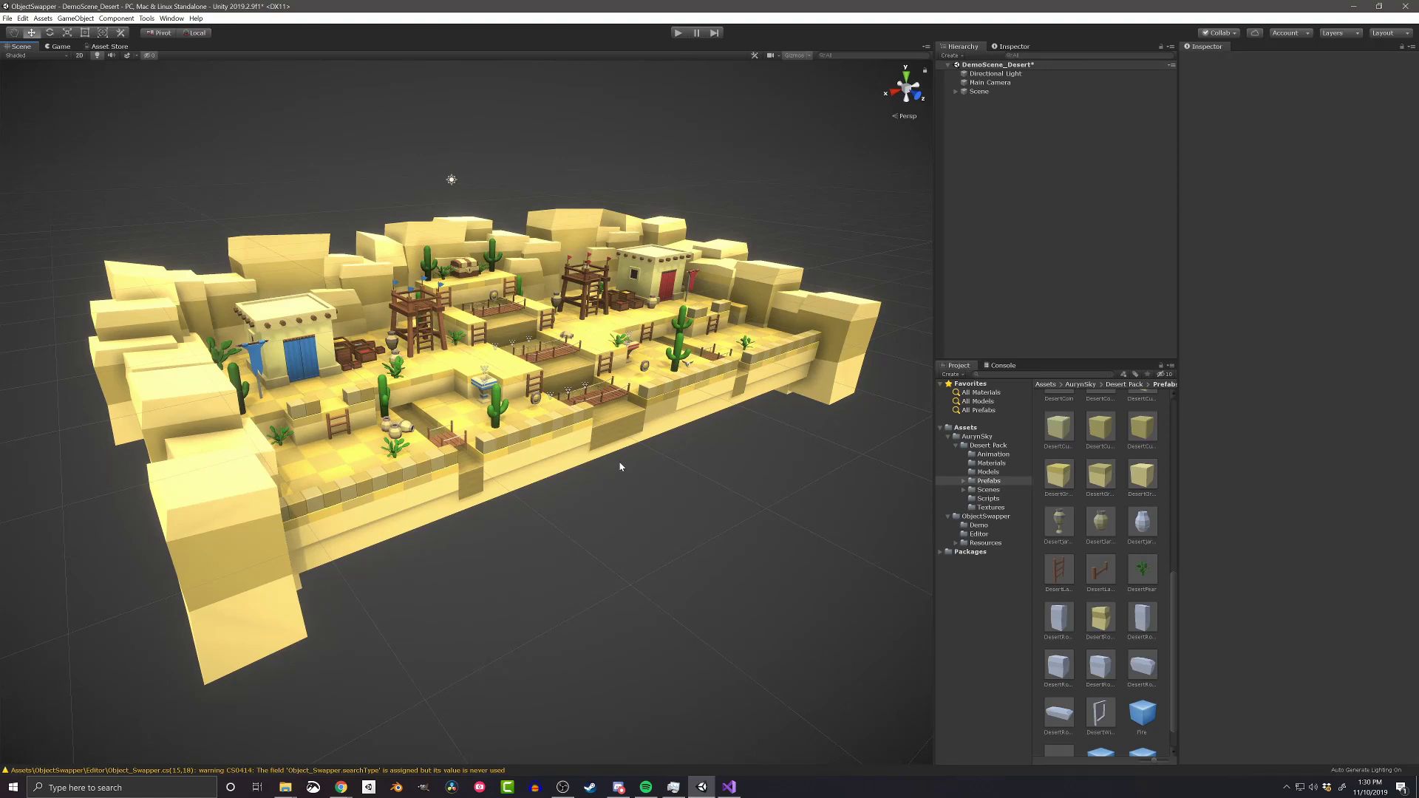
pyautogui.click(147, 19)
pyautogui.moveTo(824, 130); pyautogui.dragTo(1033, 47)
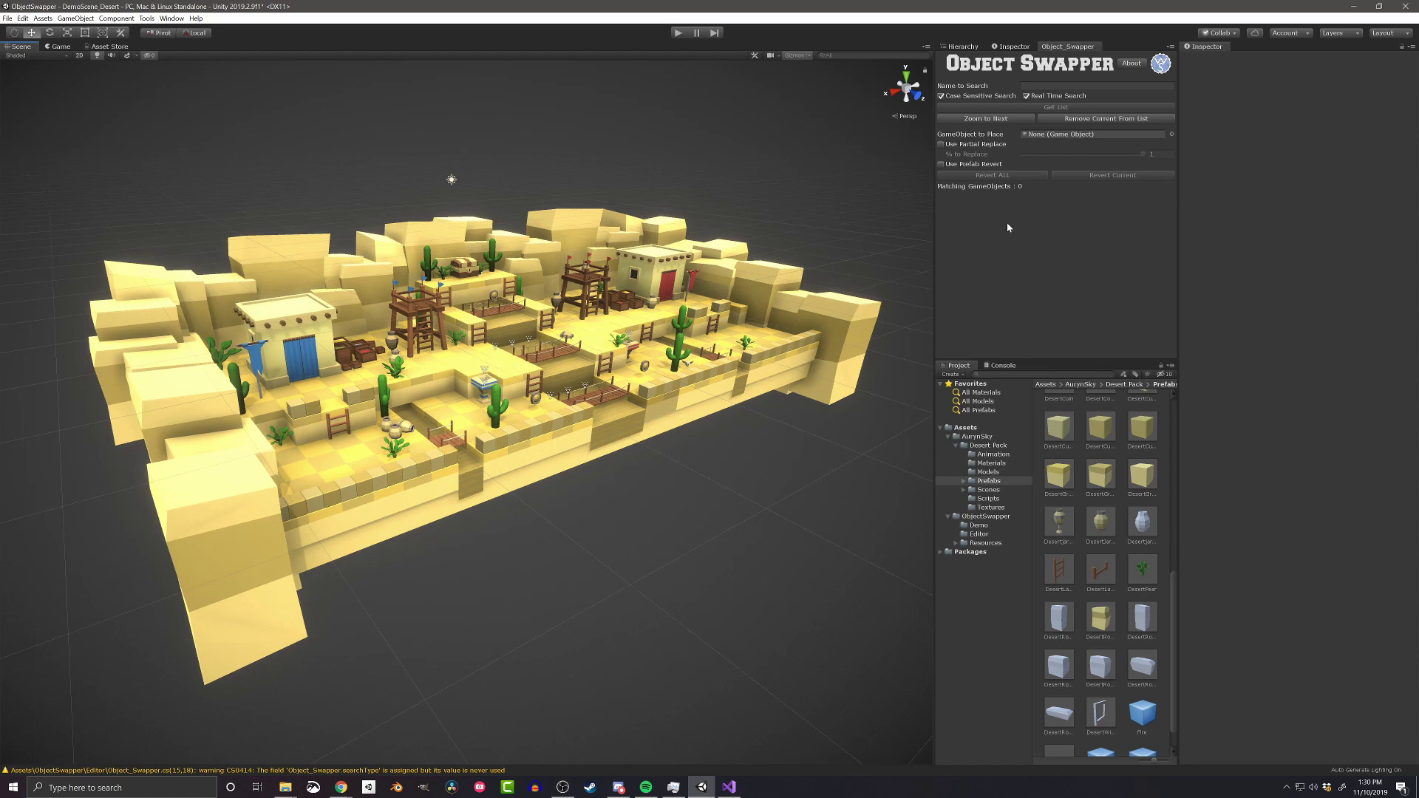
pyautogui.click(1065, 85)
pyautogui.write('Cac')
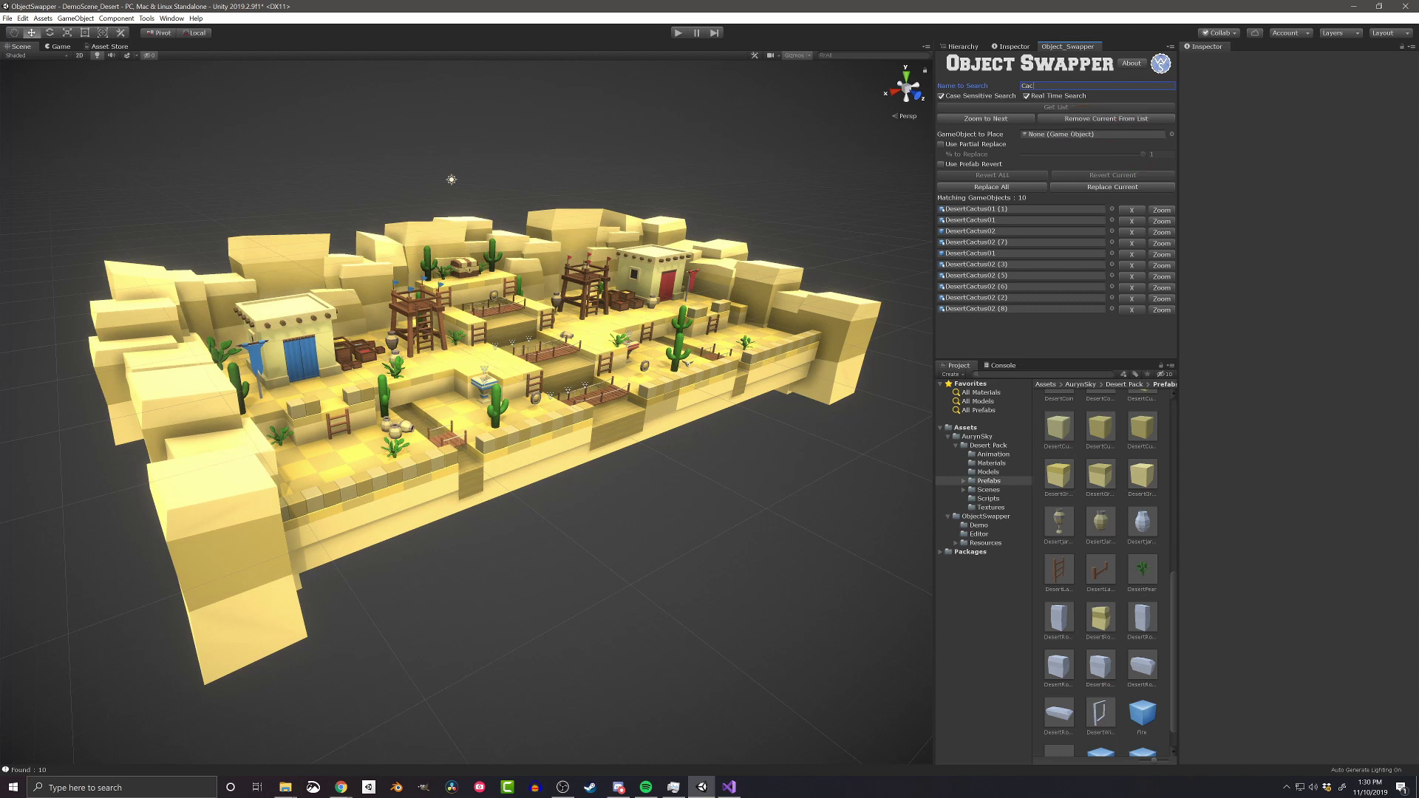
# Step: Zoom through several found cacti and remove two of them from the matches
pyautogui.click(1008, 119)
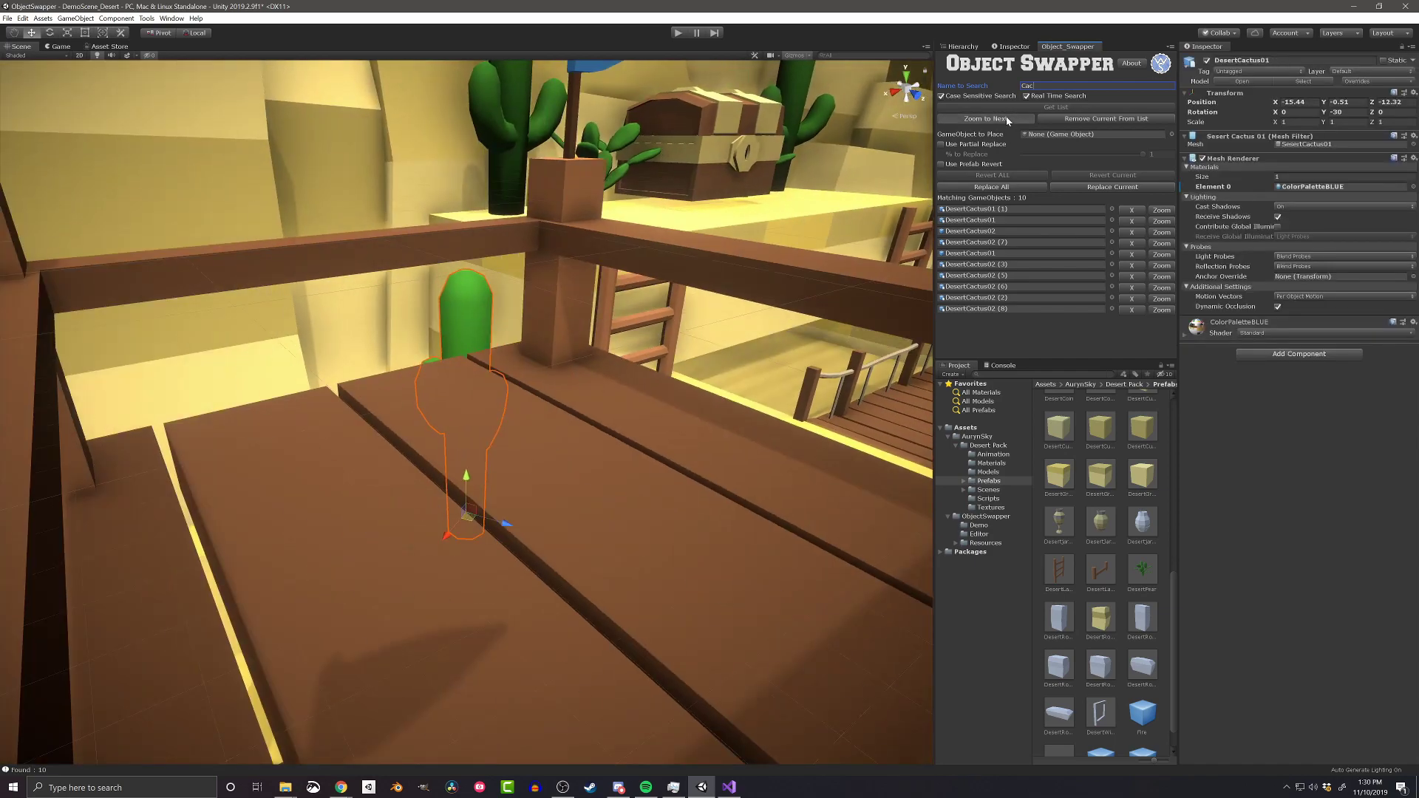
pyautogui.click(1008, 120)
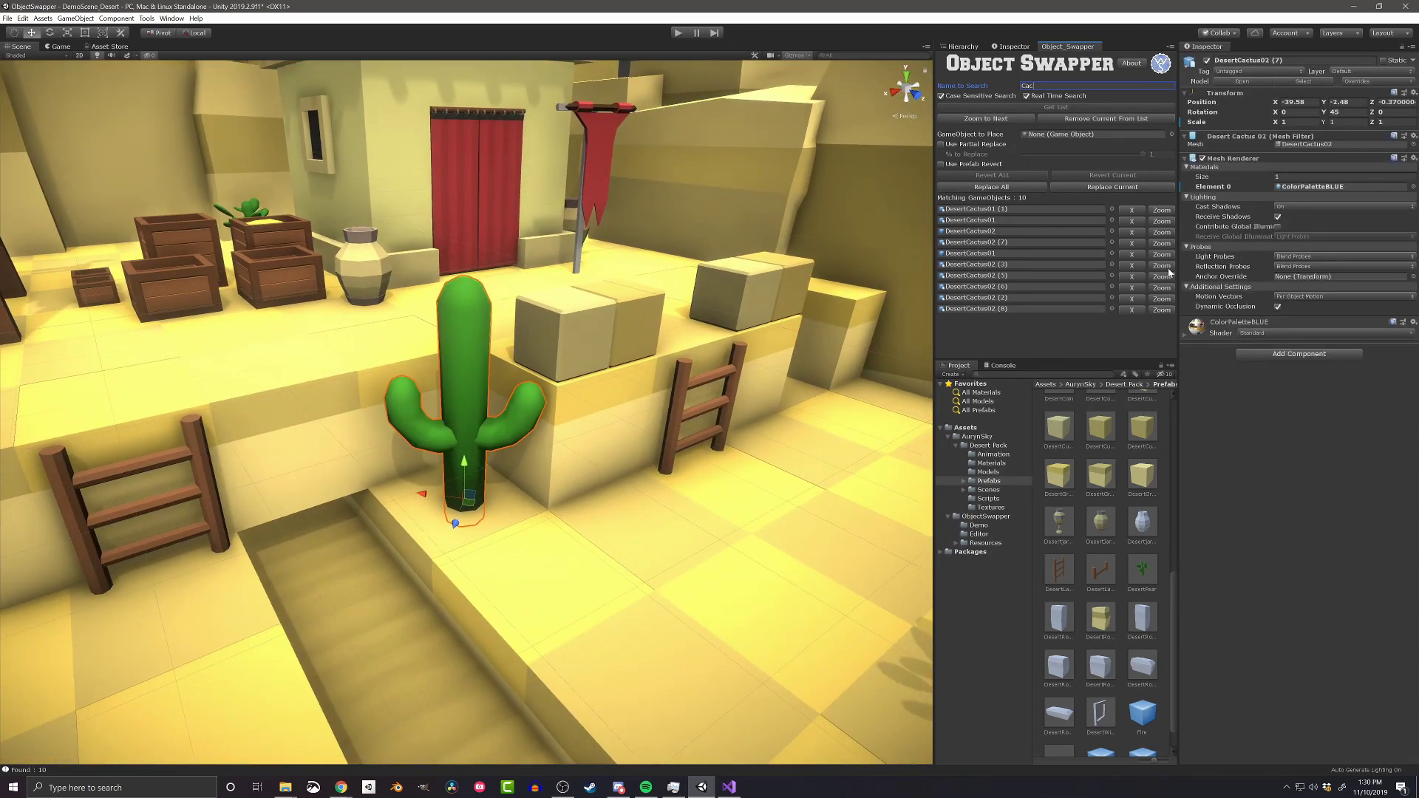
pyautogui.click(1161, 275)
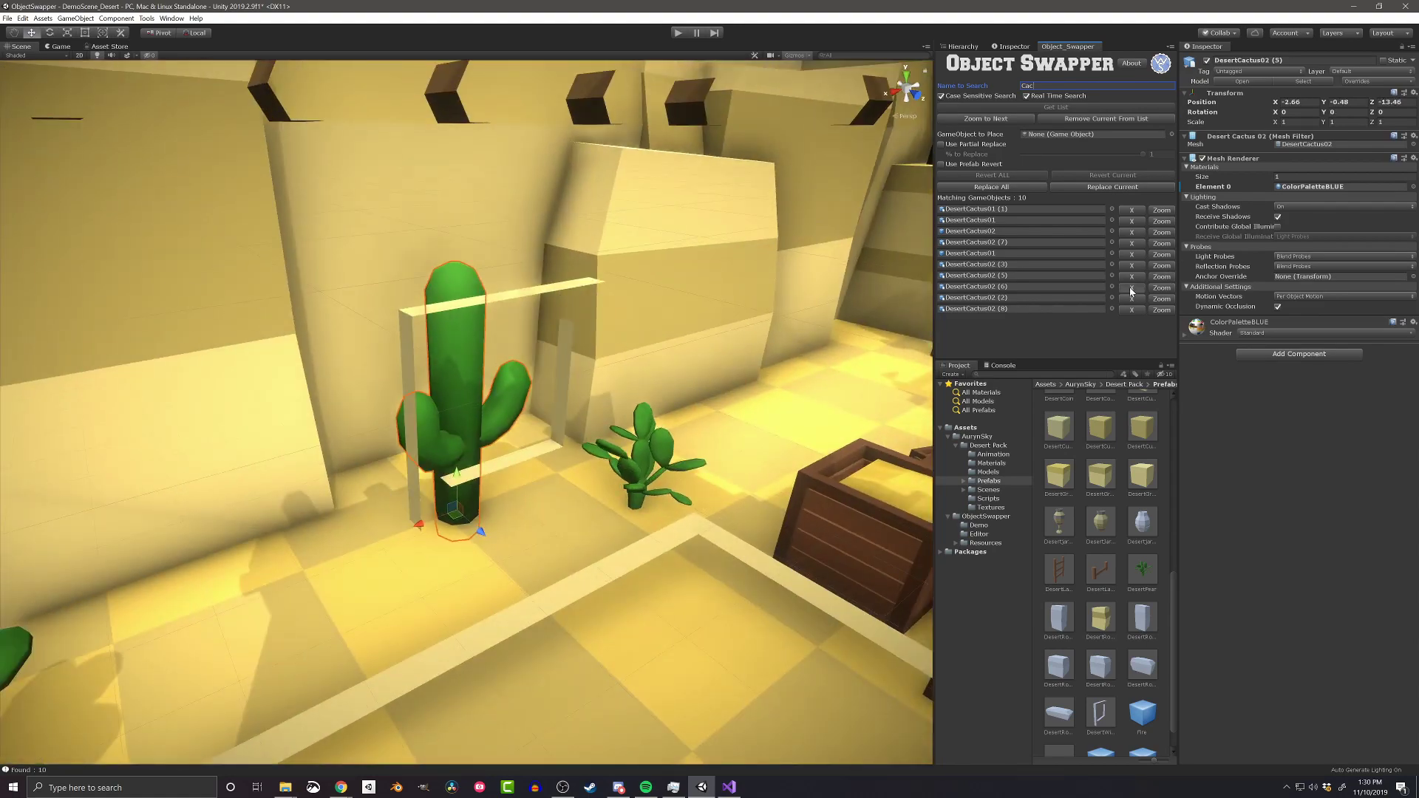
pyautogui.click(1131, 291)
pyautogui.click(1132, 267)
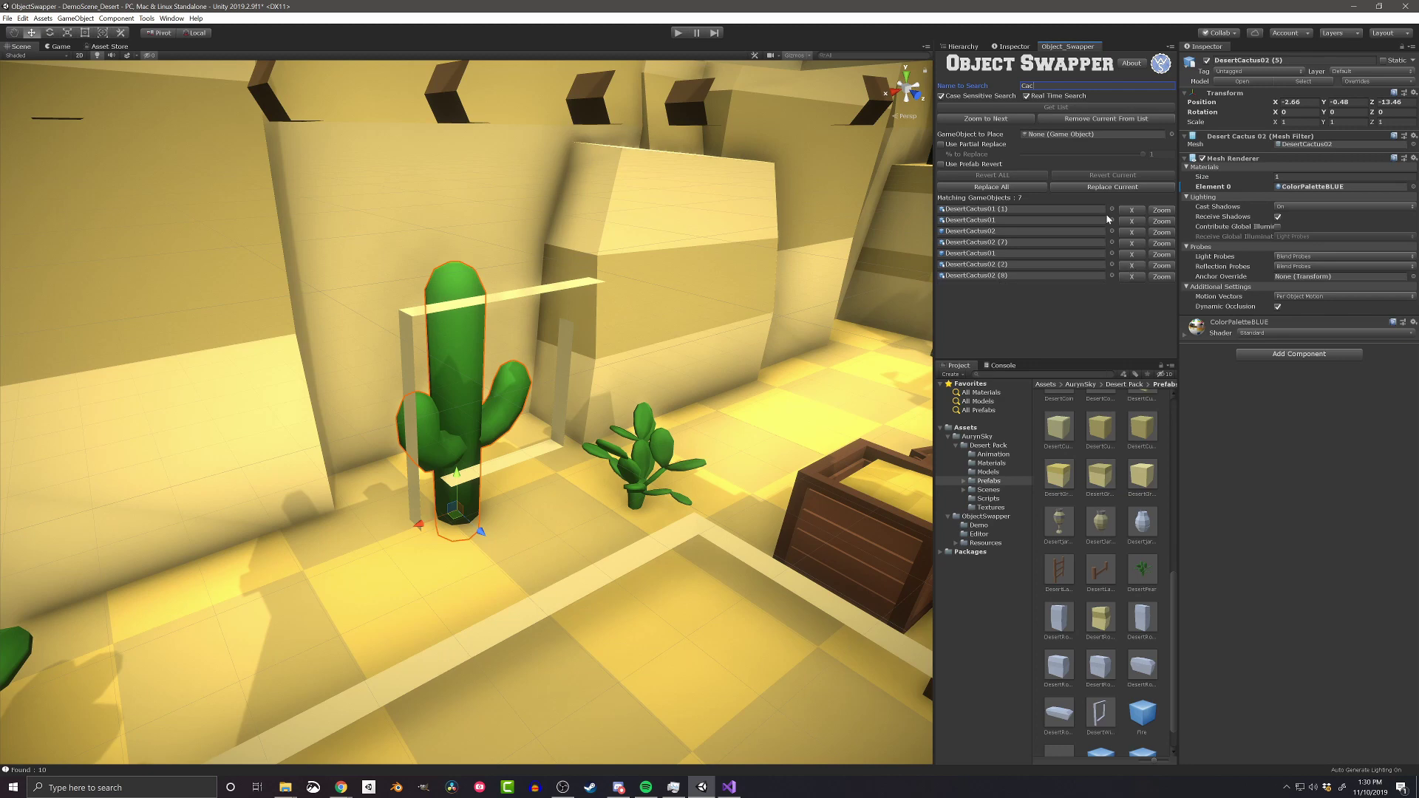
# Step: Zoom to DesertCactus01 and the following cactus, and drop DesertCactus02 (2) from the list
pyautogui.click(1011, 119)
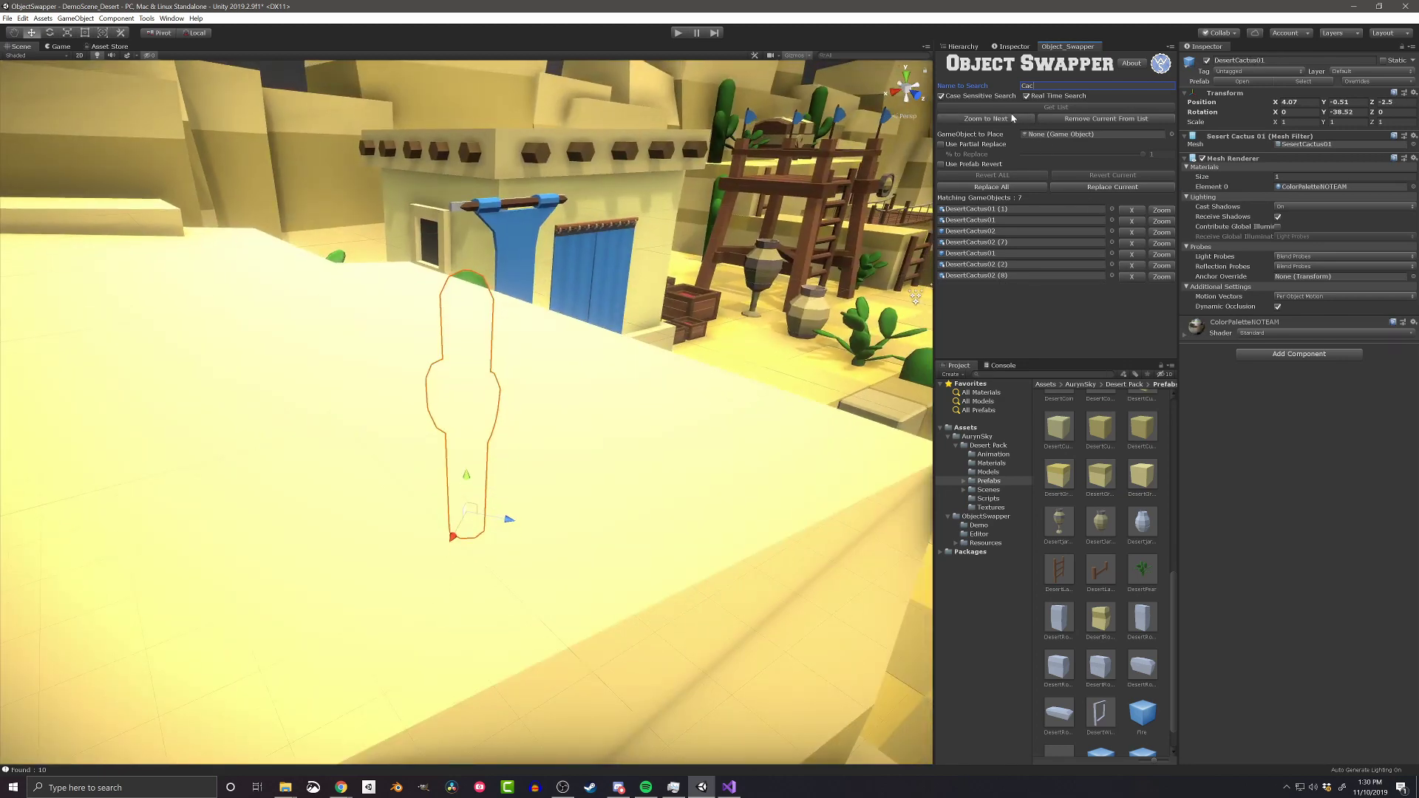
pyautogui.click(1011, 118)
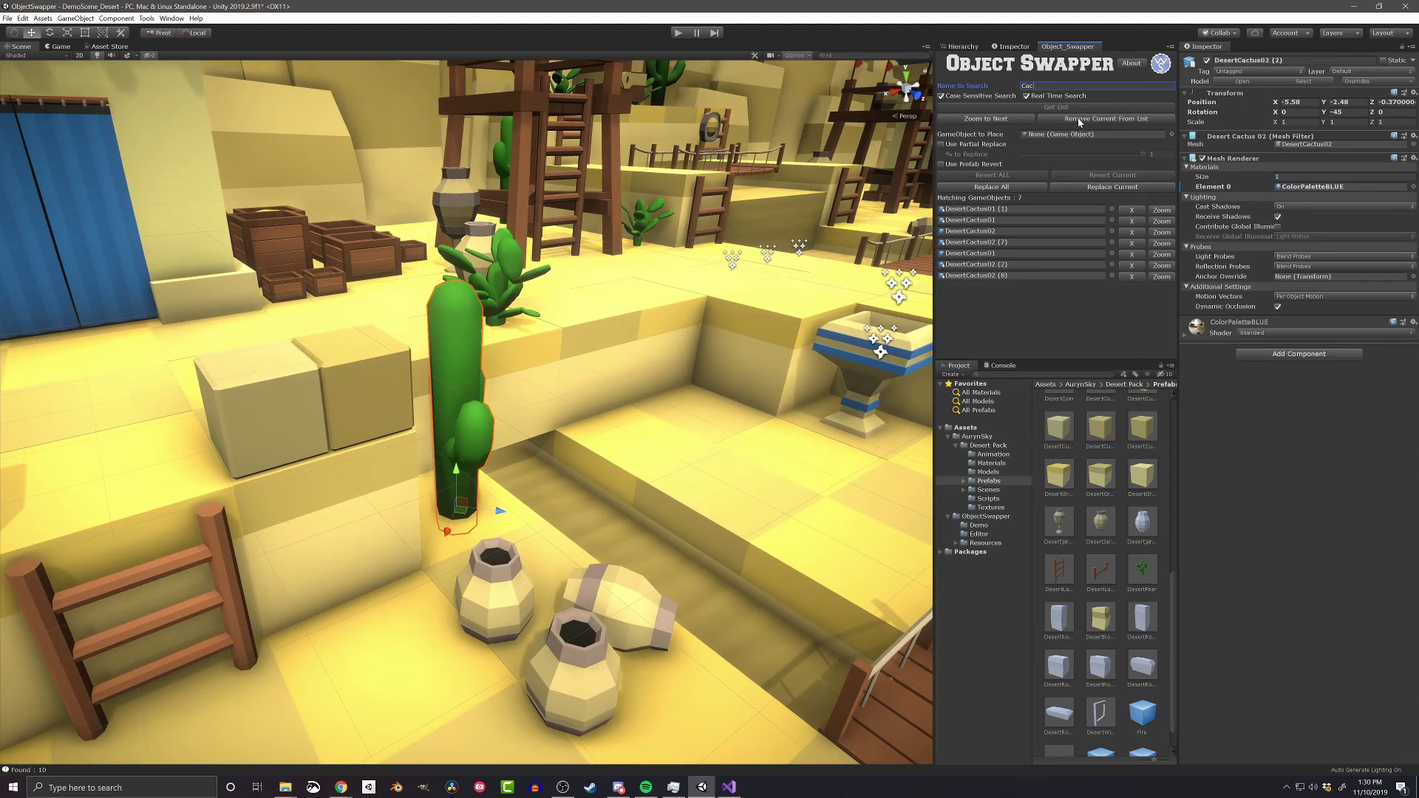
pyautogui.click(1079, 120)
pyautogui.click(1006, 119)
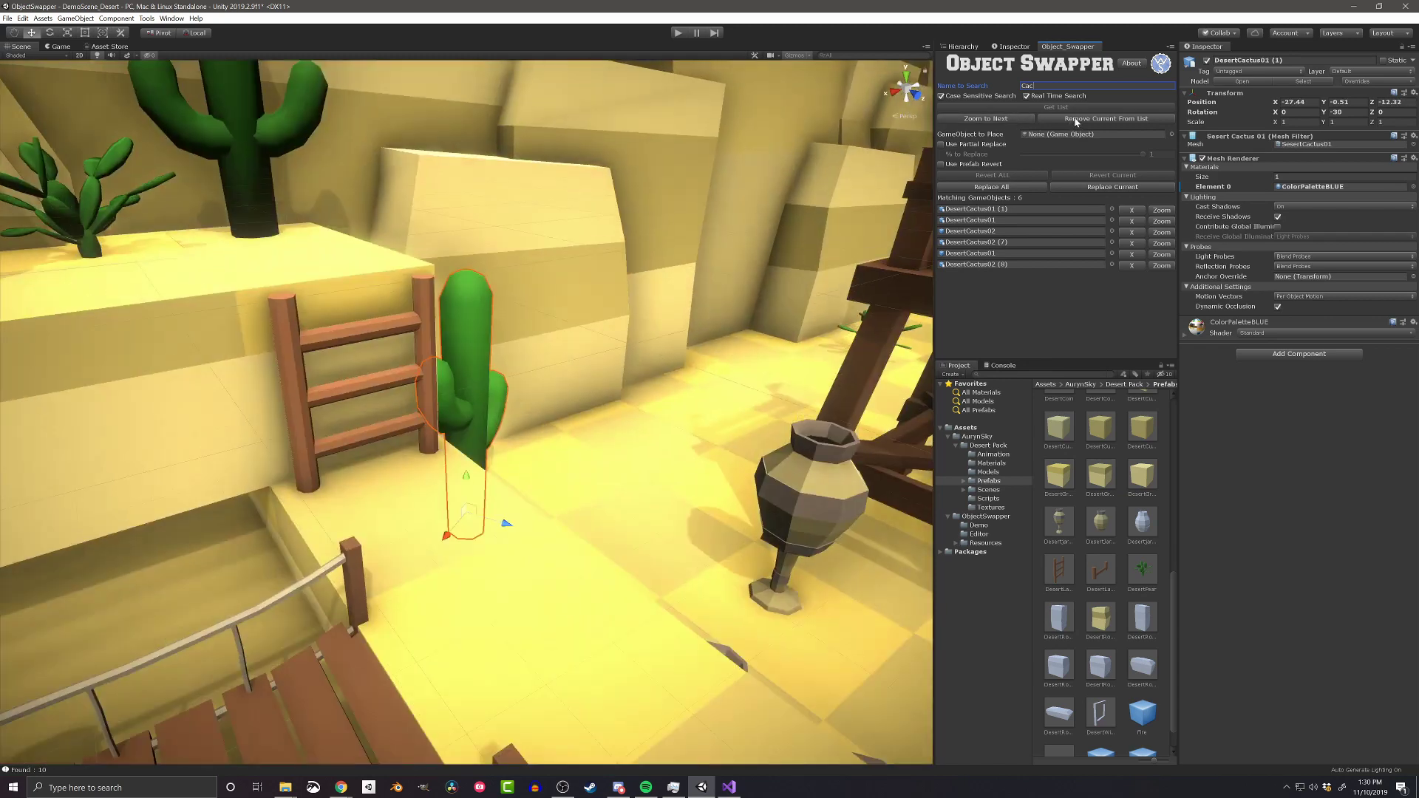
pyautogui.write('tu')
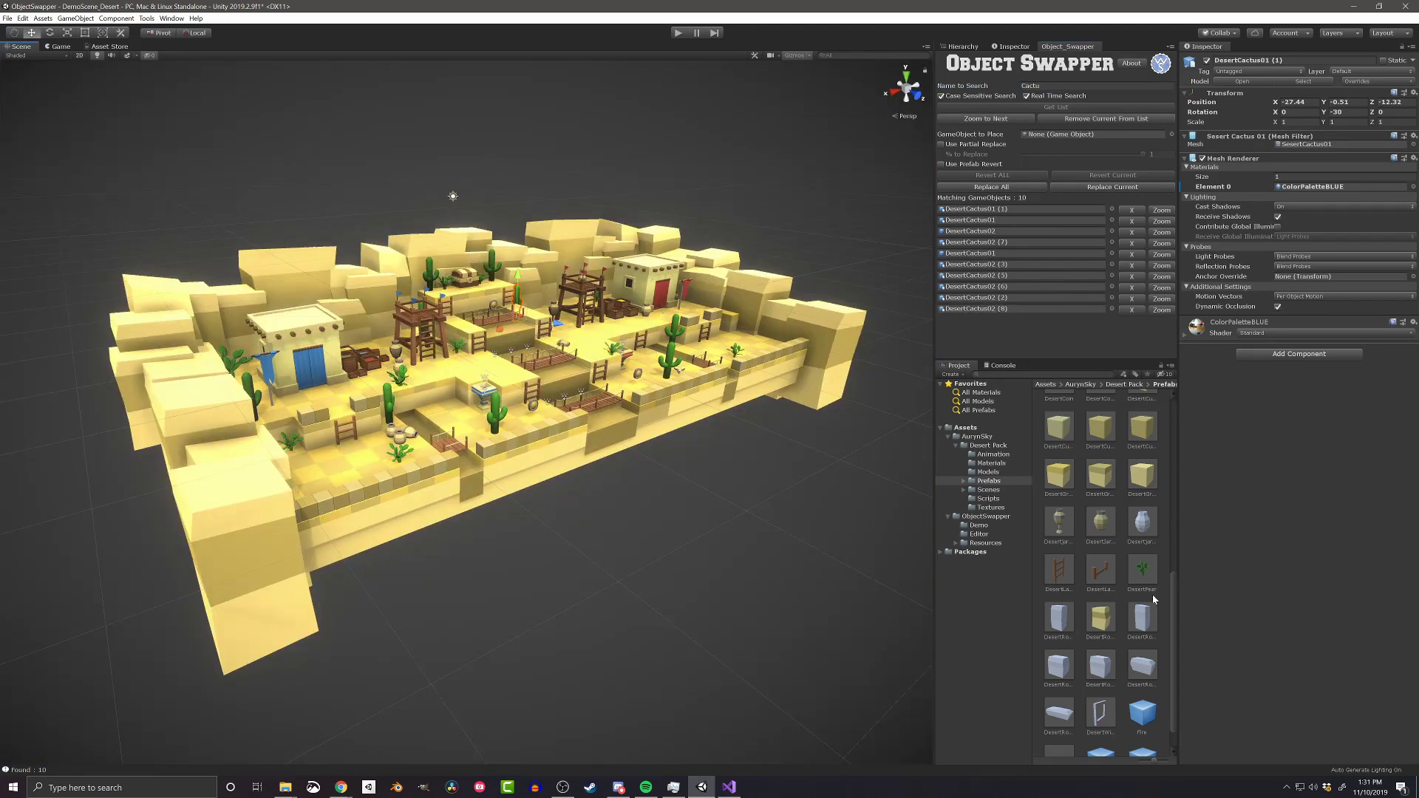
# Step: Set DesertPear as the GameObject to Place, replace all cacti, then undo that
pyautogui.moveTo(1153, 599); pyautogui.dragTo(1100, 139)
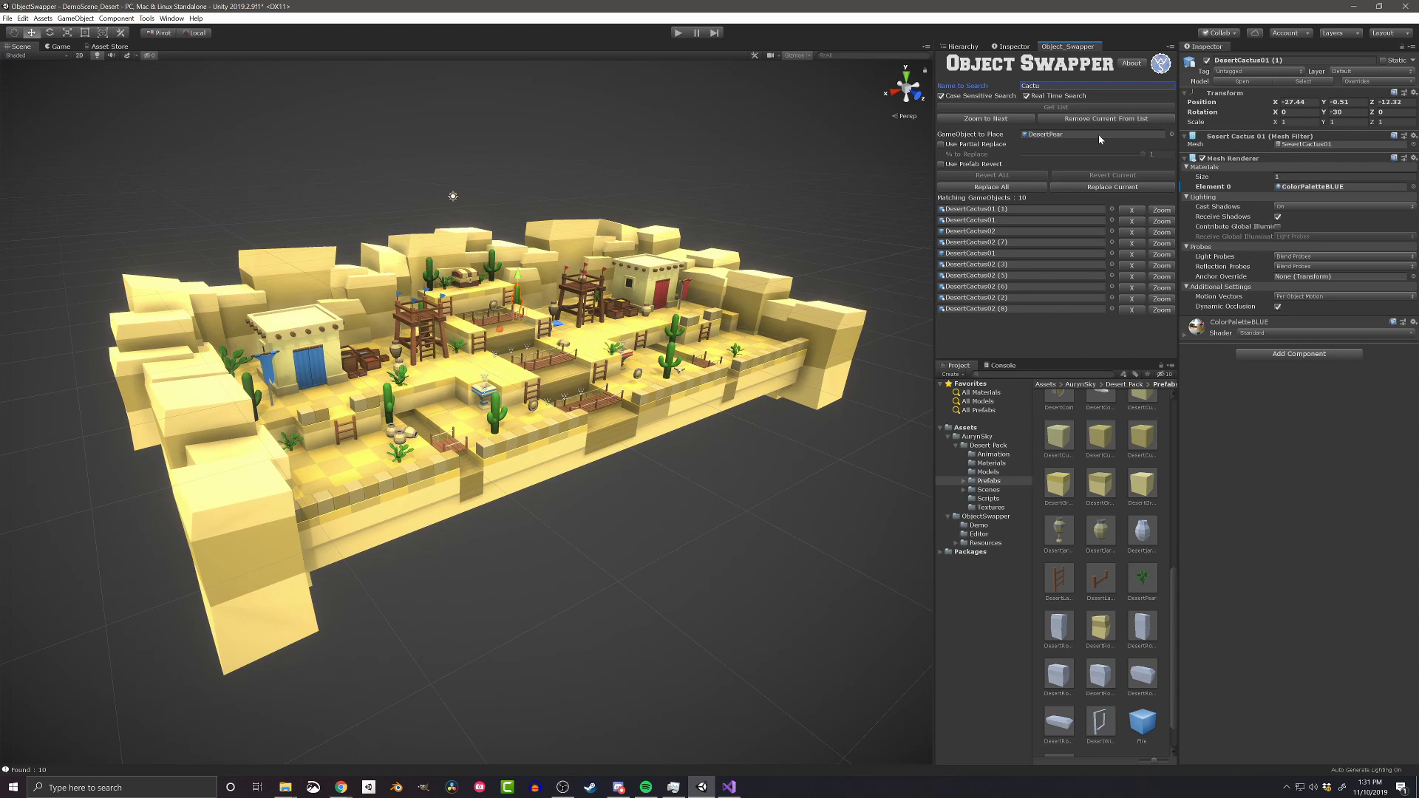
pyautogui.click(1005, 188)
pyautogui.hotkey('ctrl', 'z')
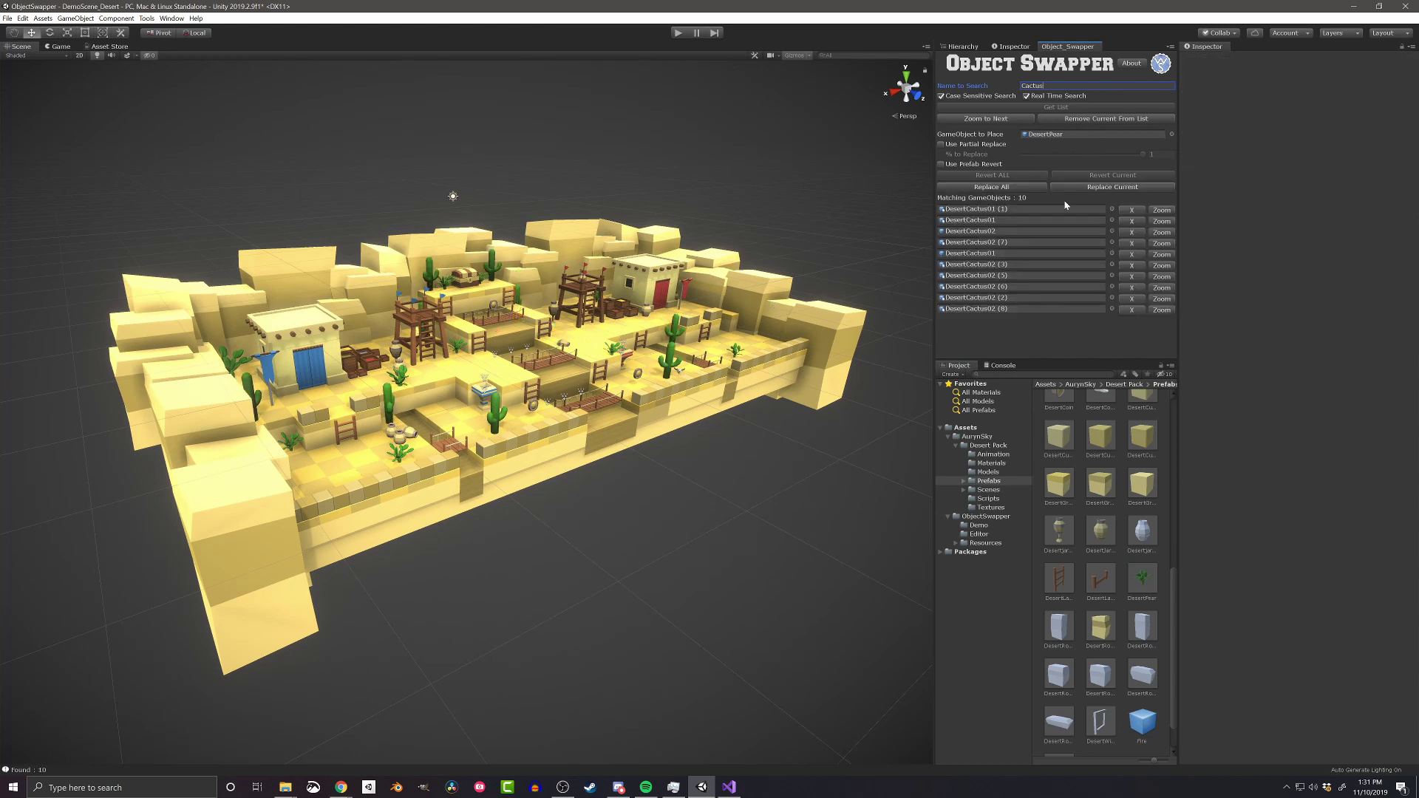
# Step: Swap two individual found cacti for desert pears with Replace Current
pyautogui.click(1006, 122)
pyautogui.click(1128, 190)
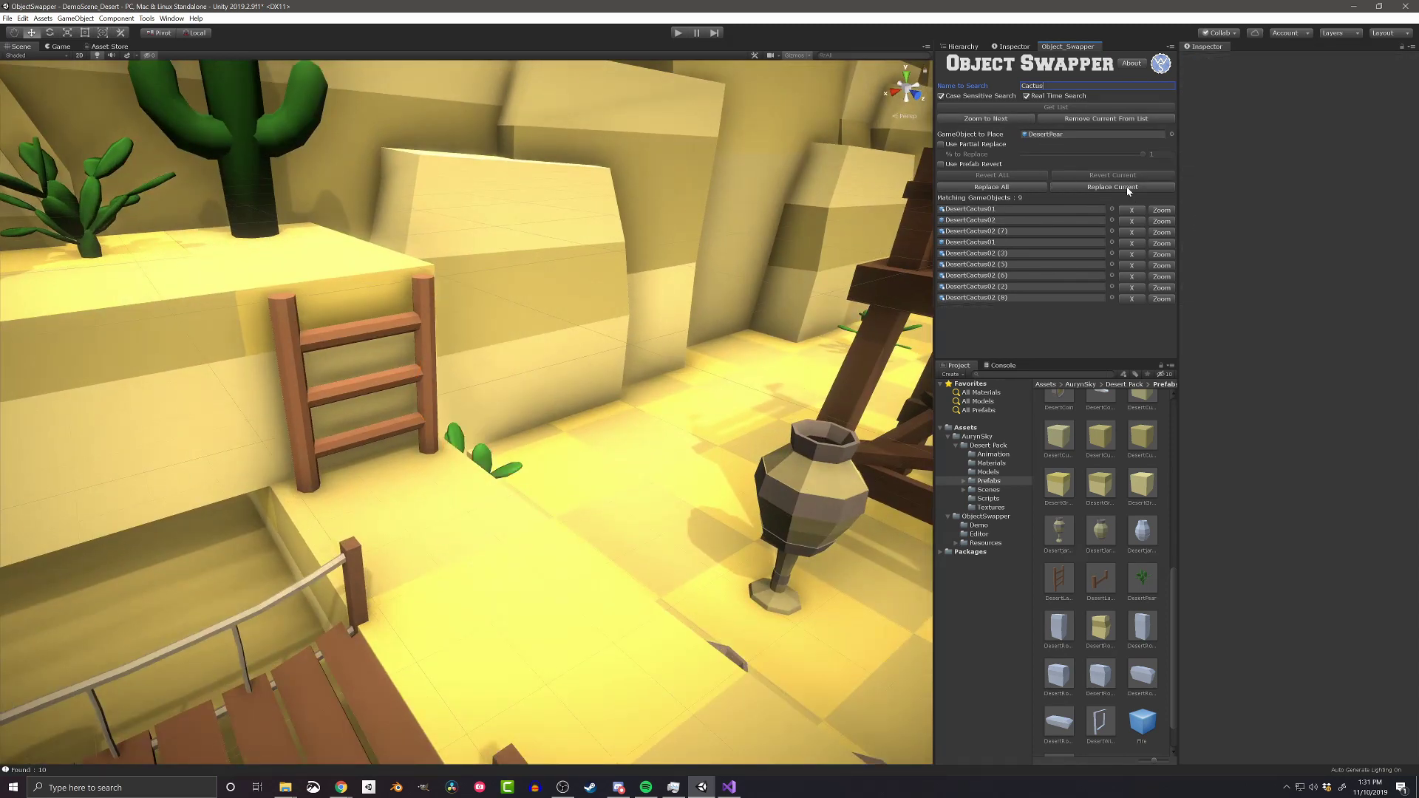
pyautogui.click(999, 122)
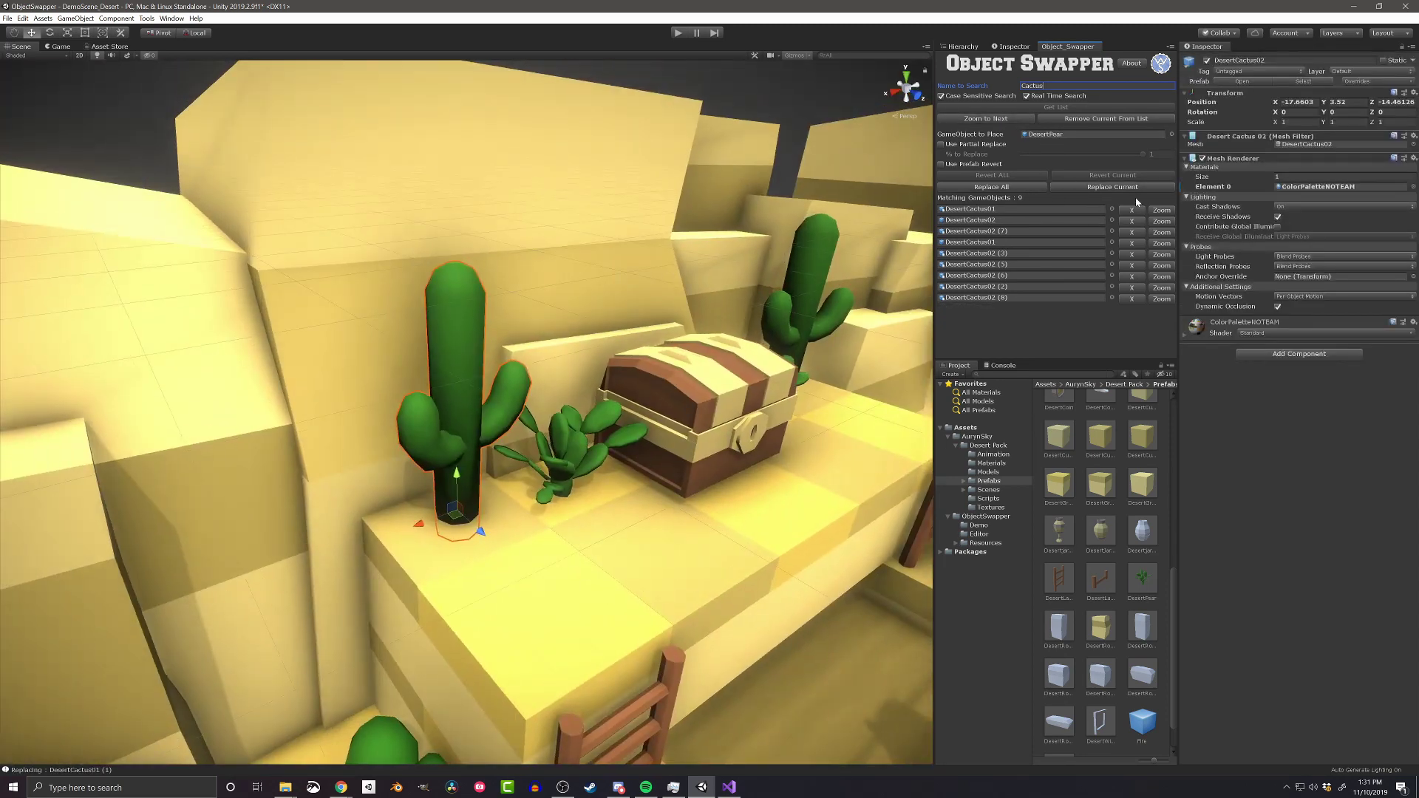
pyautogui.click(1136, 189)
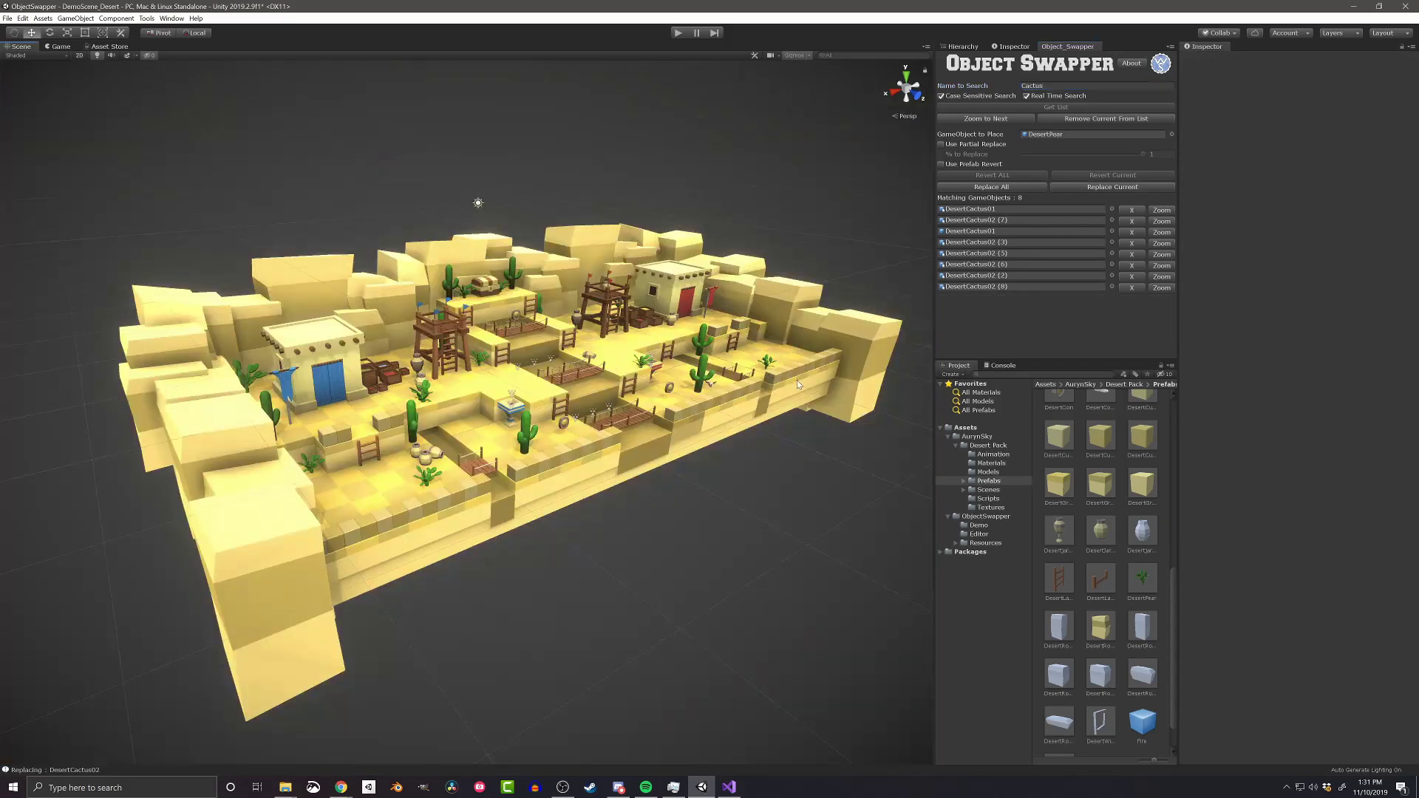
# Step: Enable Use Partial Replace with 0.5 as the share to replace, returning to the search name
pyautogui.click(994, 145)
pyautogui.moveTo(1131, 156); pyautogui.dragTo(1102, 157)
pyautogui.press('Tab')
pyautogui.write('Cac')
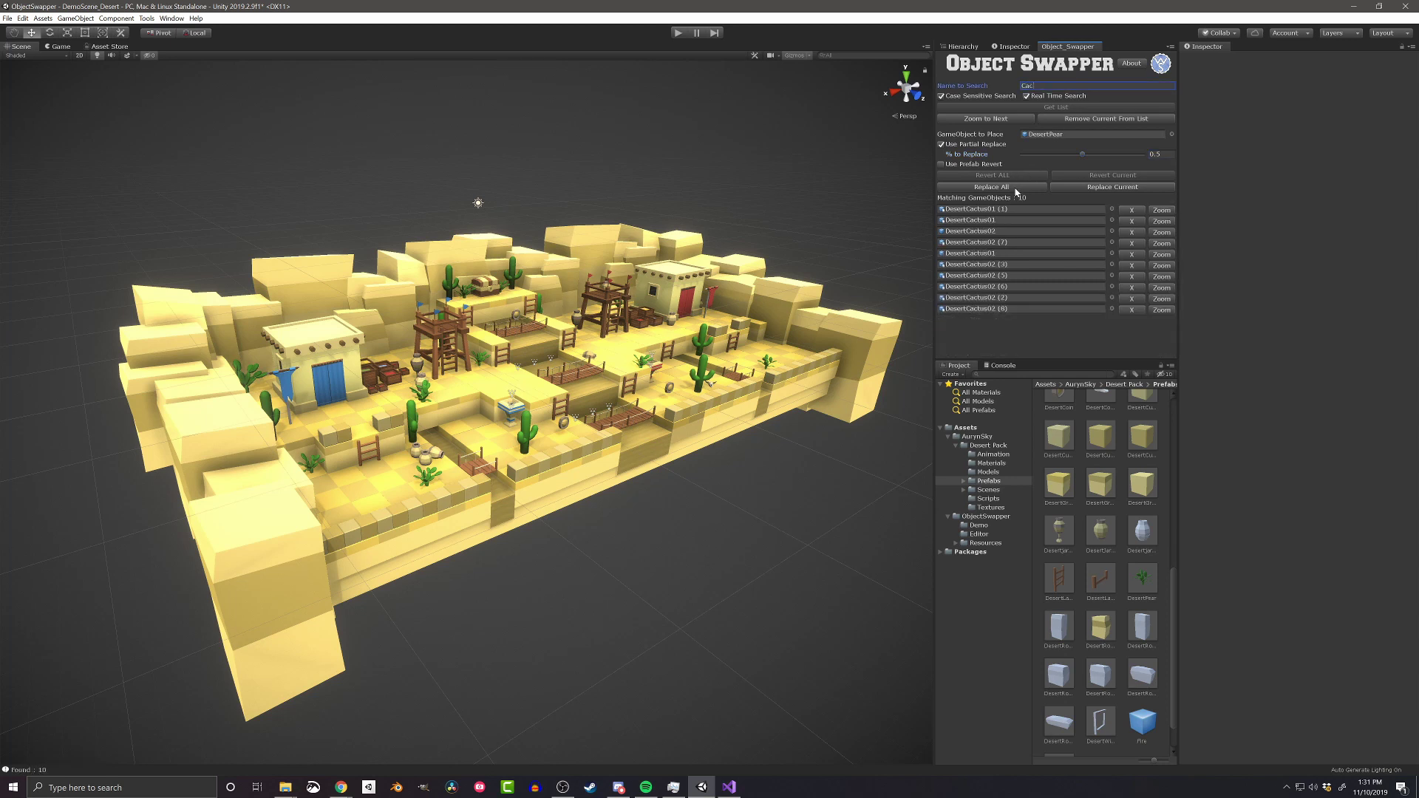
# Step: Run partial Replace All twice with DesertPear, undoing the replacements each time
pyautogui.click(1016, 189)
pyautogui.hotkey('ctrl', 'z')
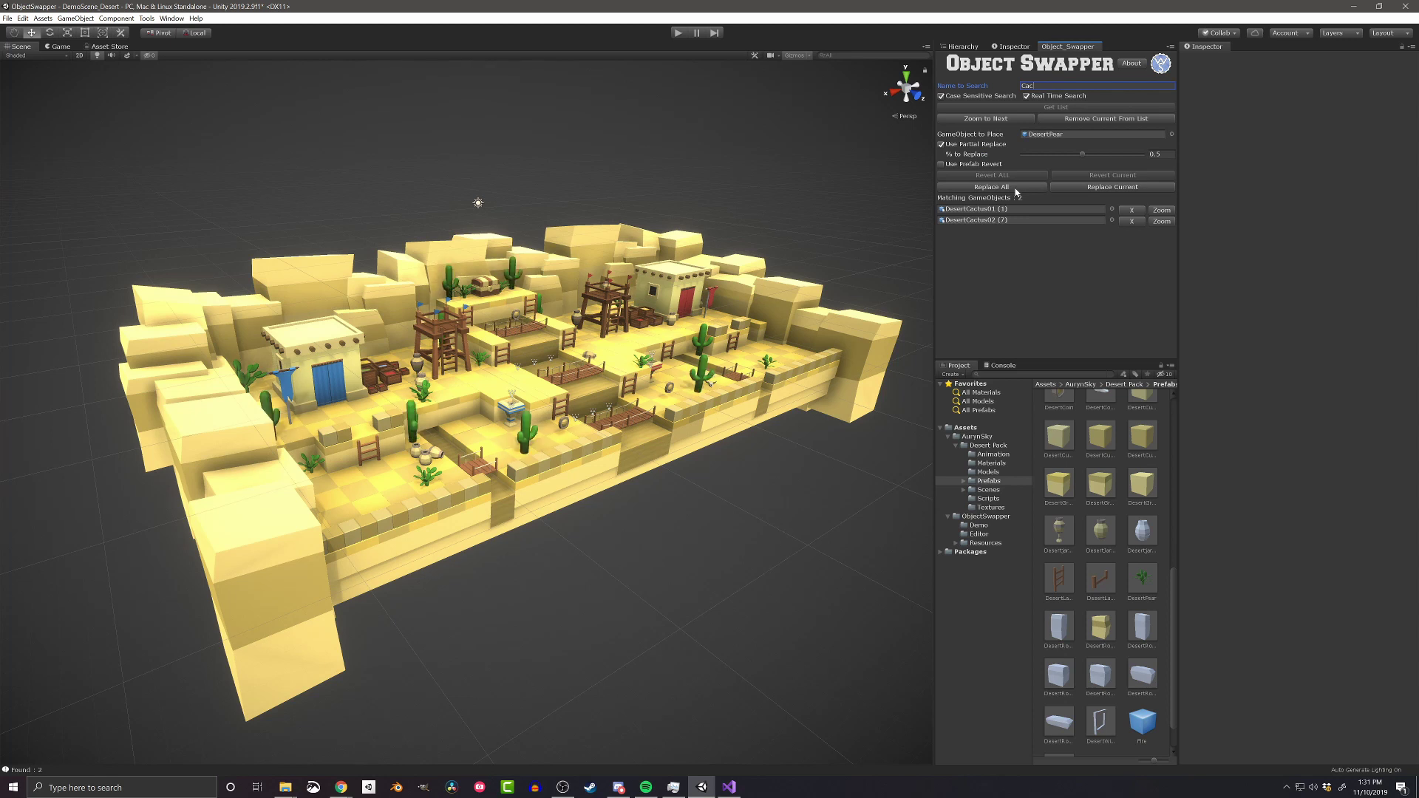
pyautogui.hotkey('ctrl', 'z')
pyautogui.click(1014, 189)
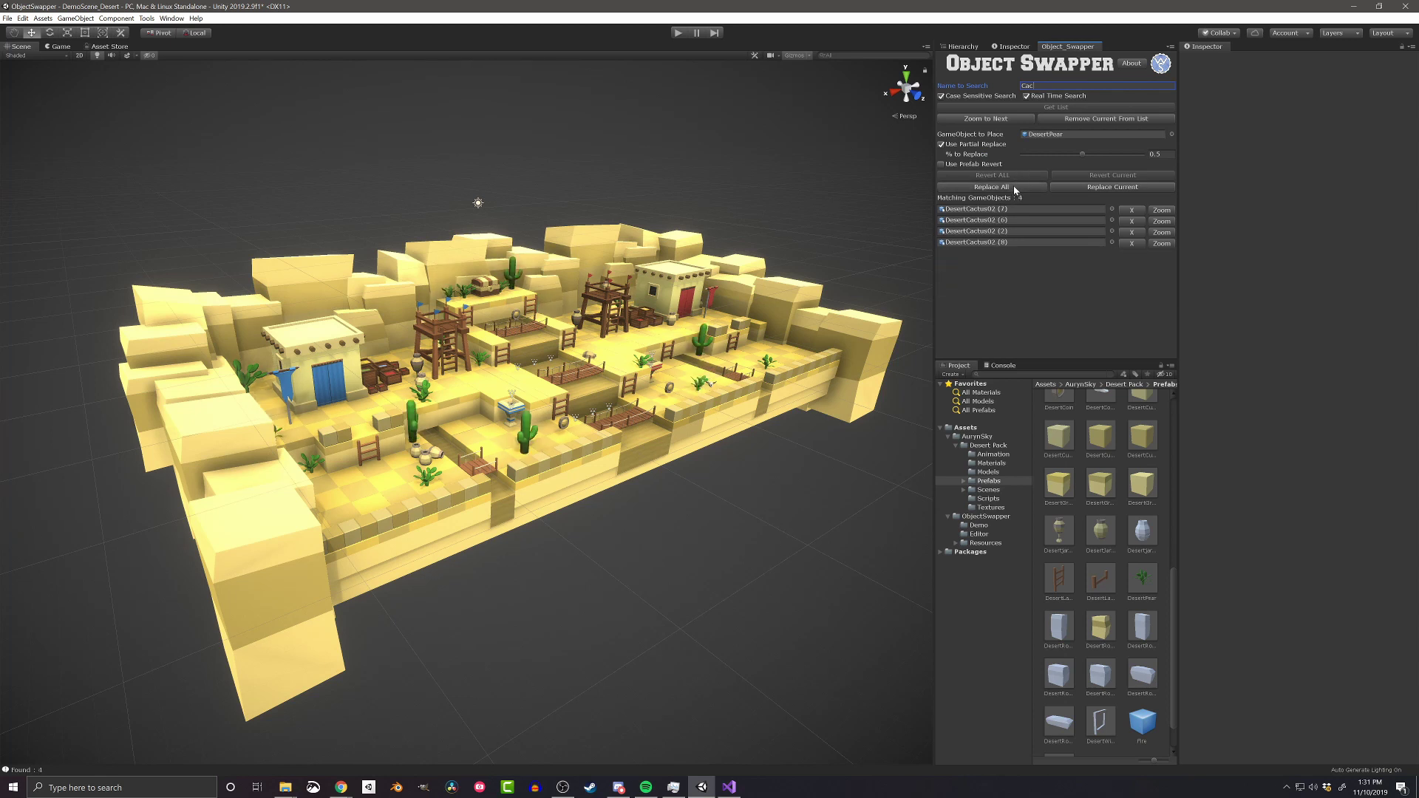
pyautogui.hotkey('ctrl', 'z')
pyautogui.hotkey('ctrl', 'z')
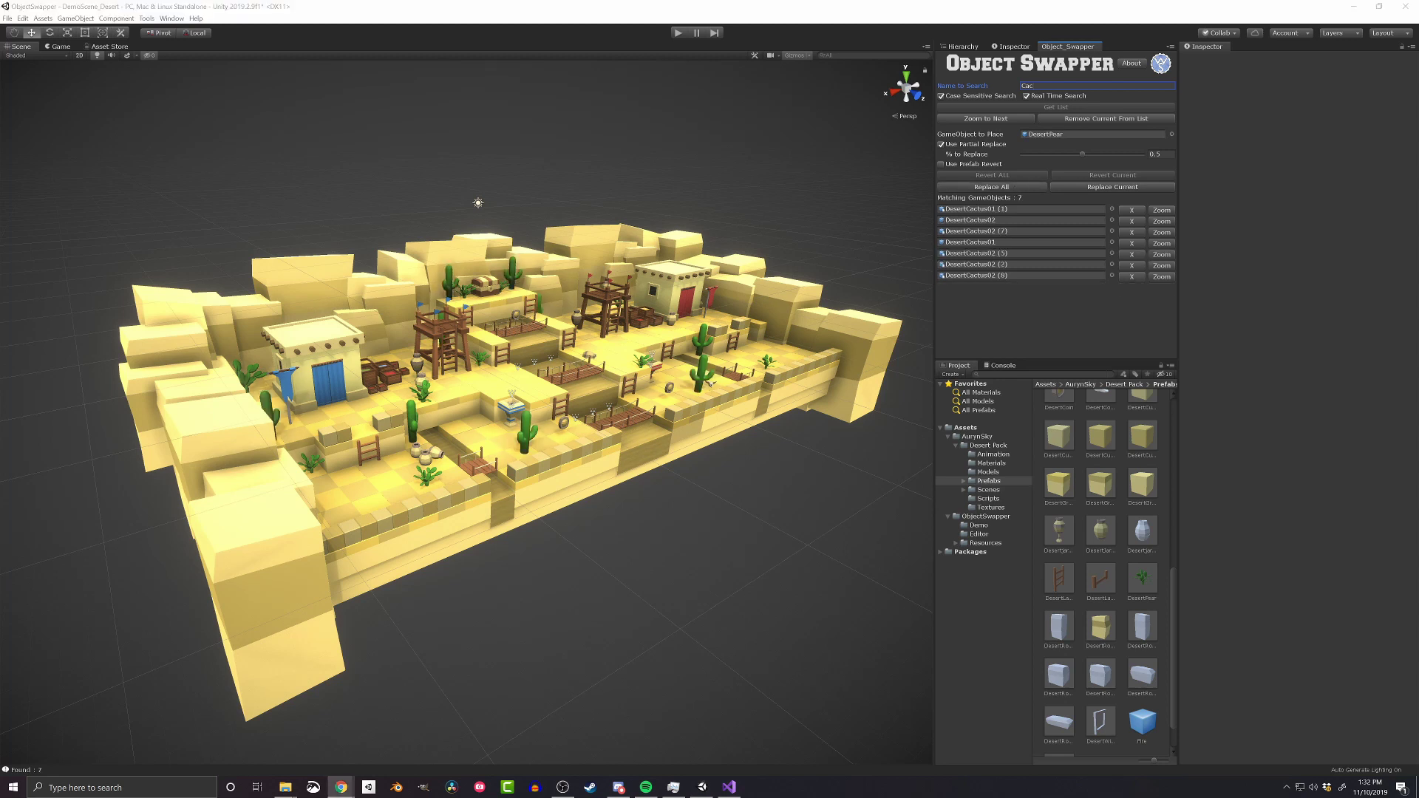
# Step: Check Use Prefab Revert so Revert All and Revert Current become available
pyautogui.click(971, 164)
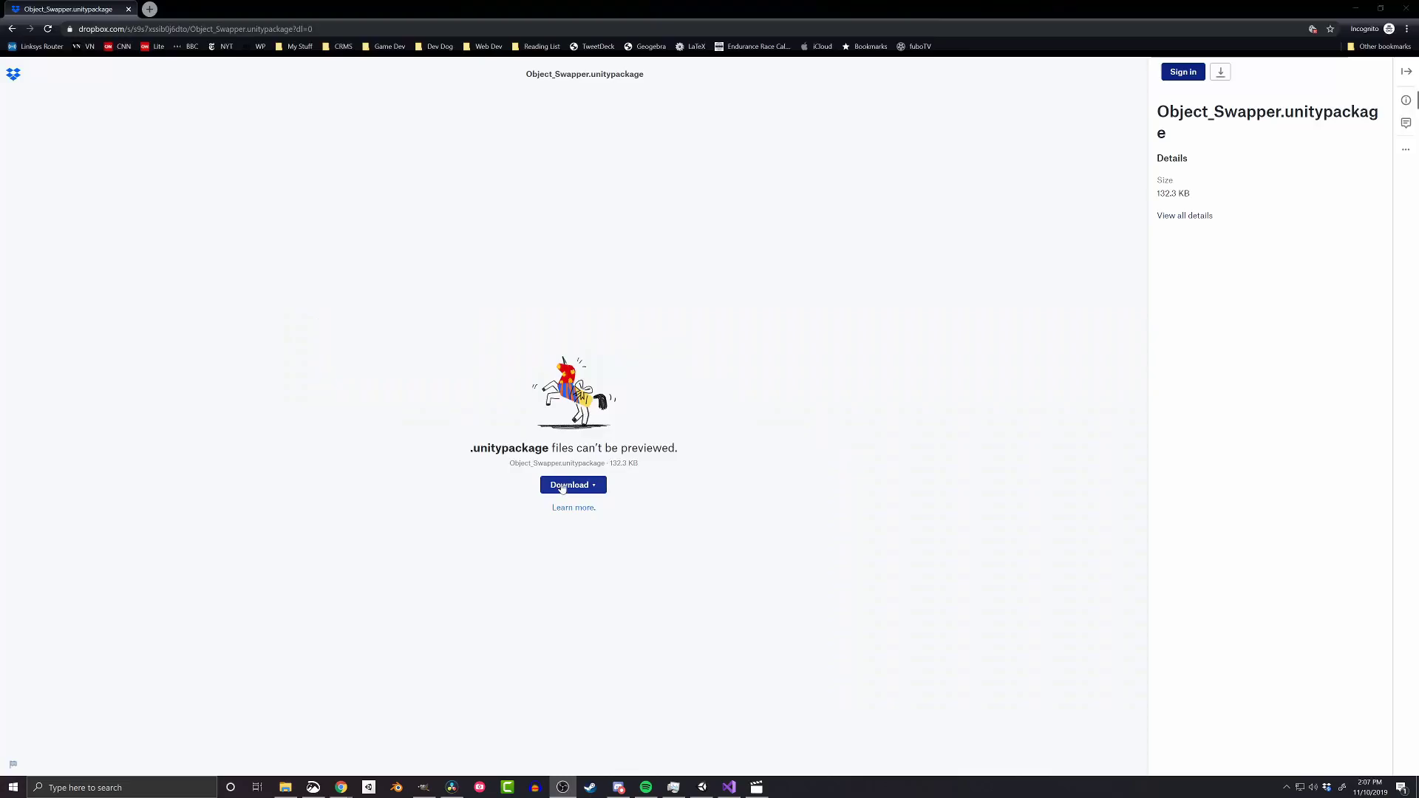
# Step: Direct-download Object_Swapper.unitypackage using Dropbox's Download menu
pyautogui.click(562, 486)
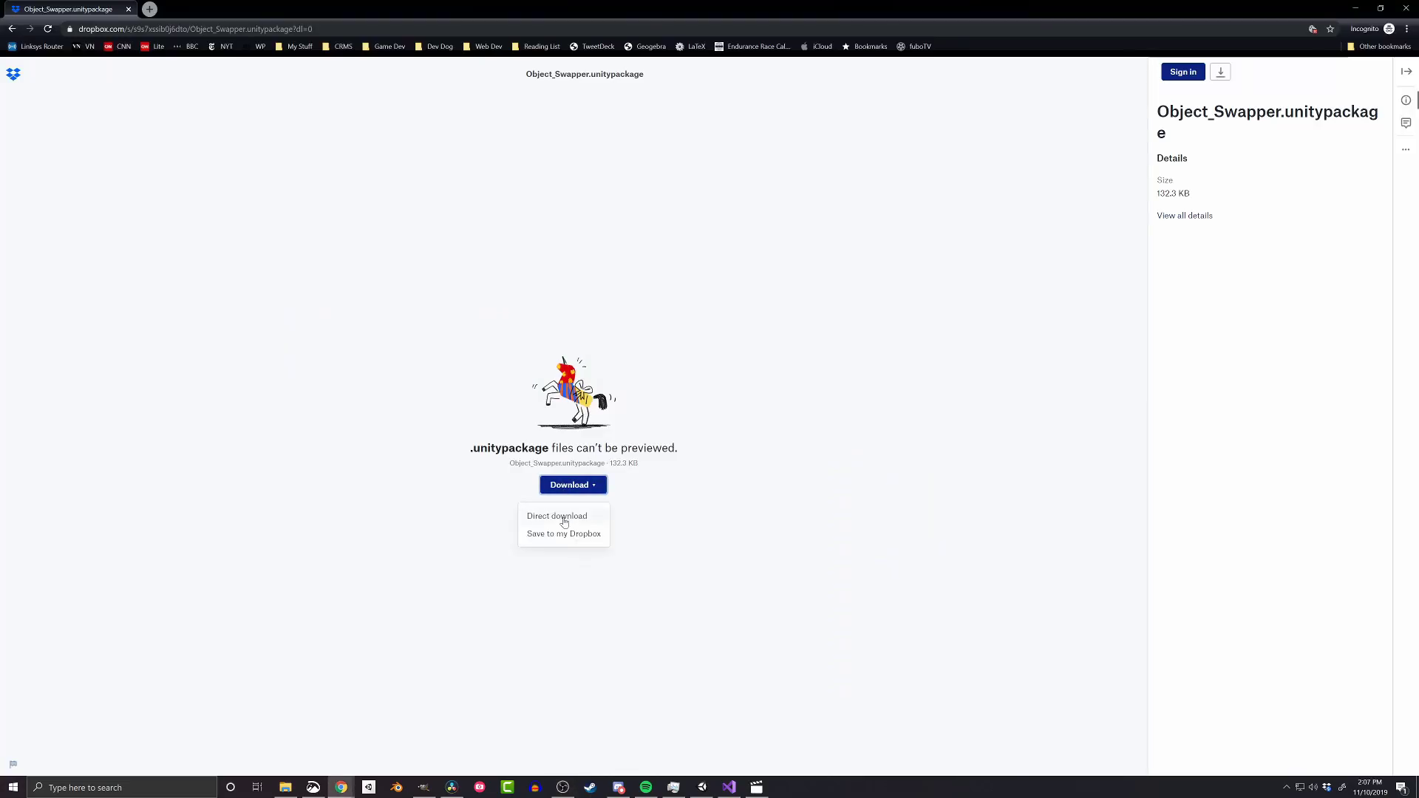
pyautogui.click(563, 519)
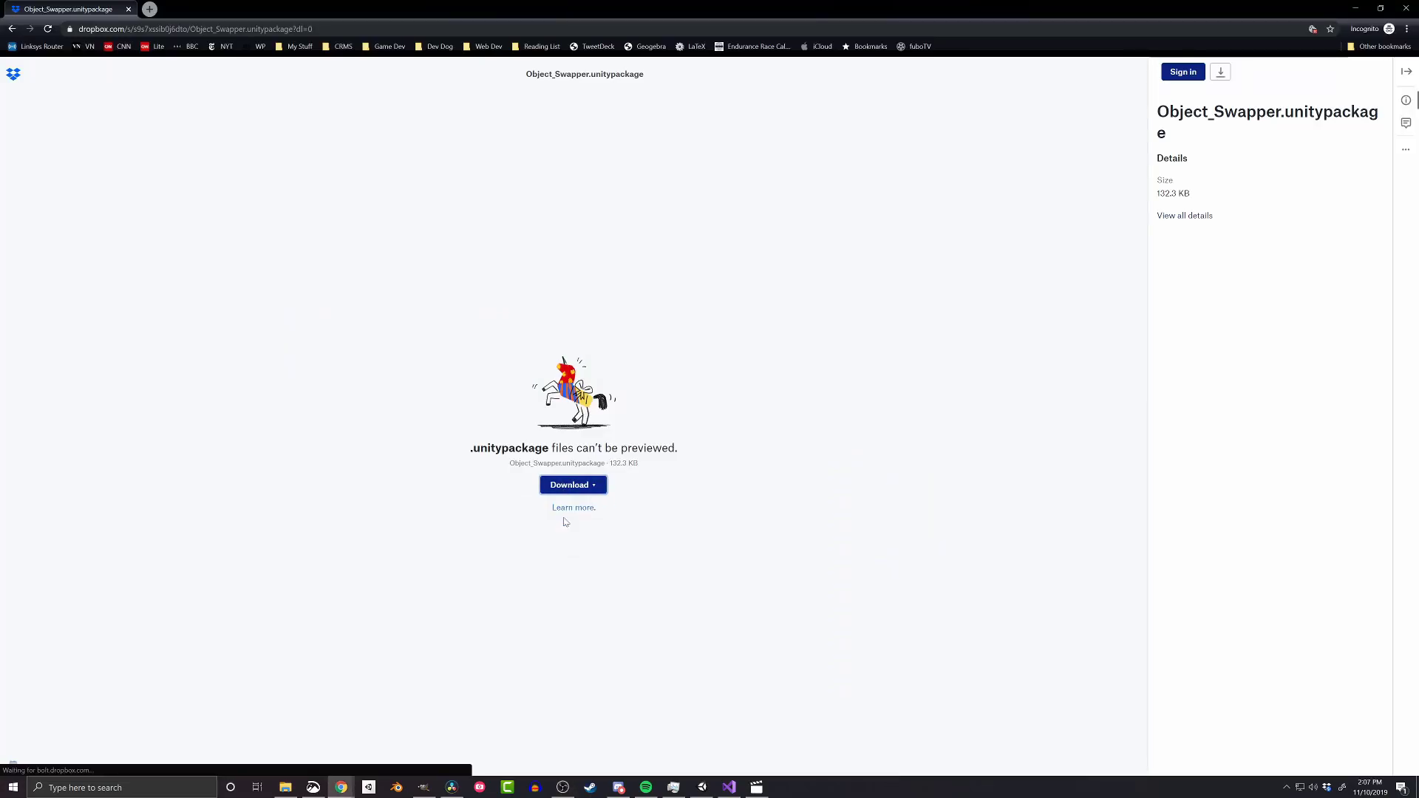